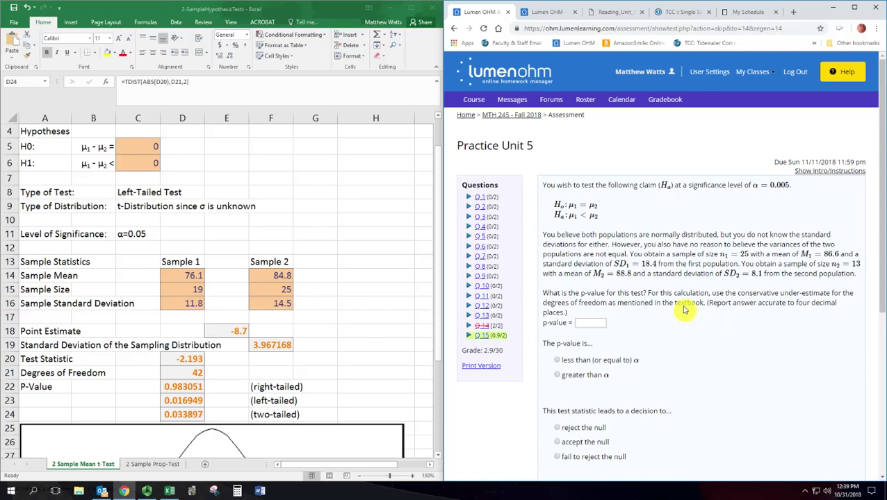
- Check the hypotheses, test type and distribution entries, and change the level of significance to α=0.005
left_click(149, 146)
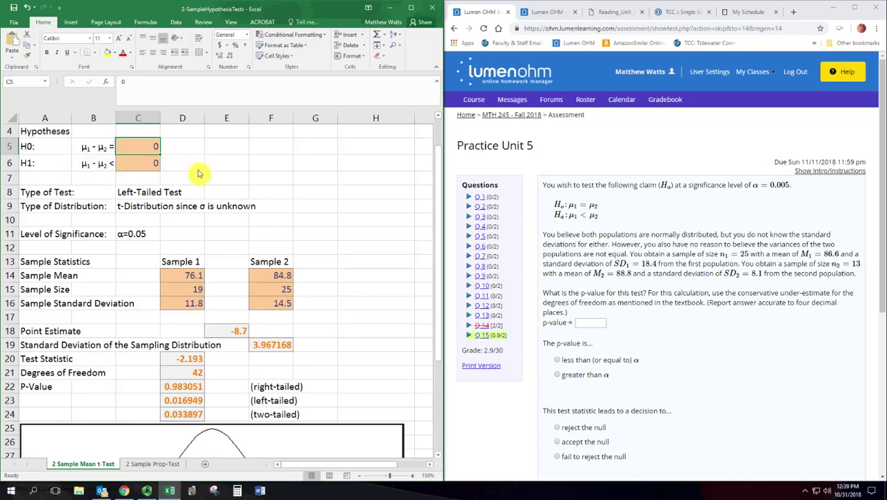
left_click(143, 166)
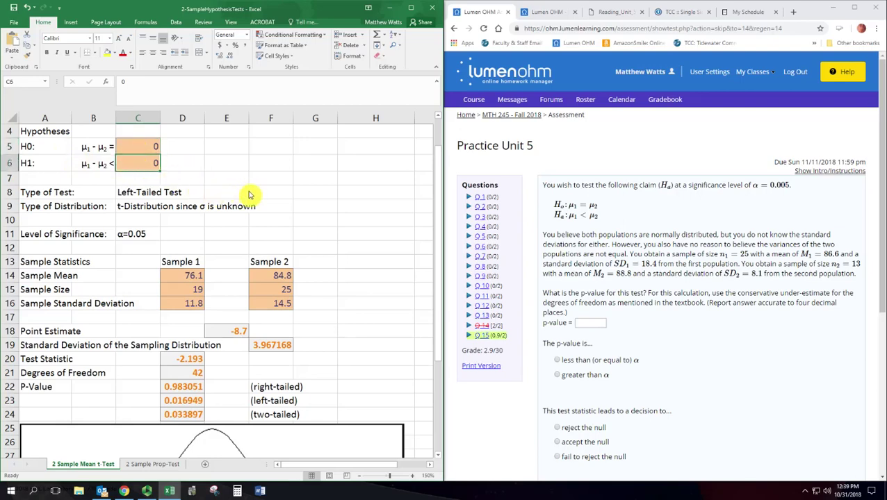
left_click(143, 194)
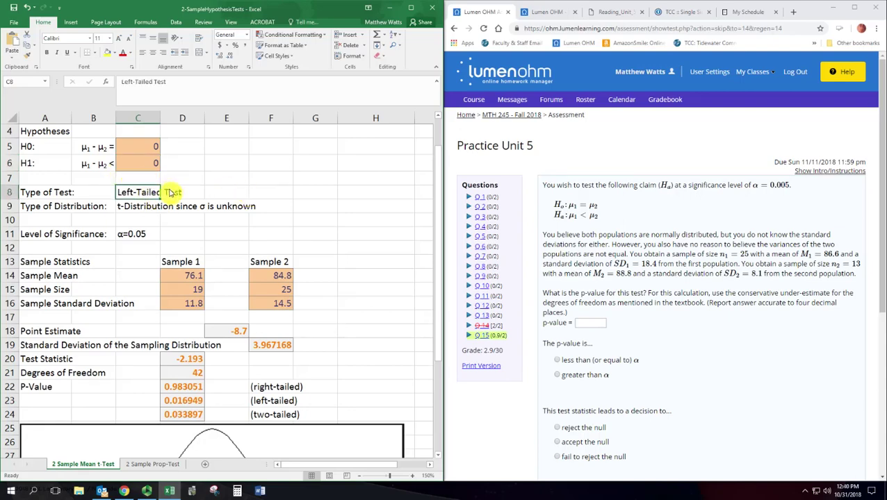
left_click(136, 209)
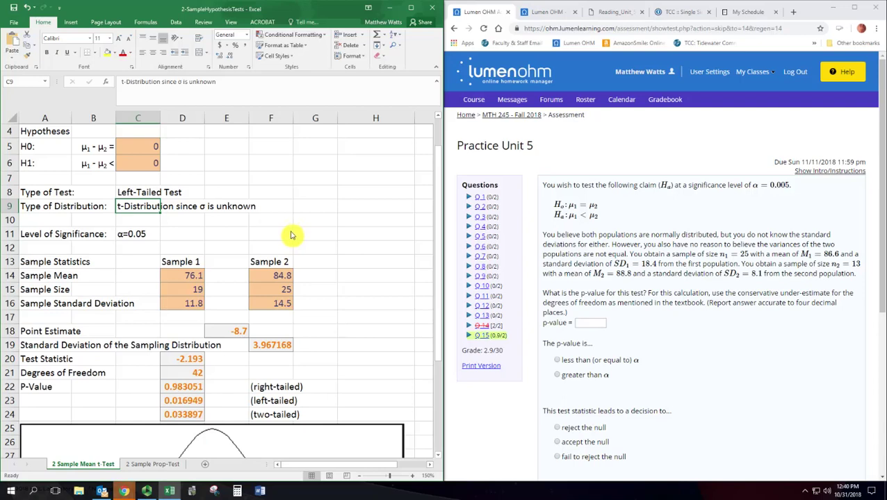
left_click(144, 234)
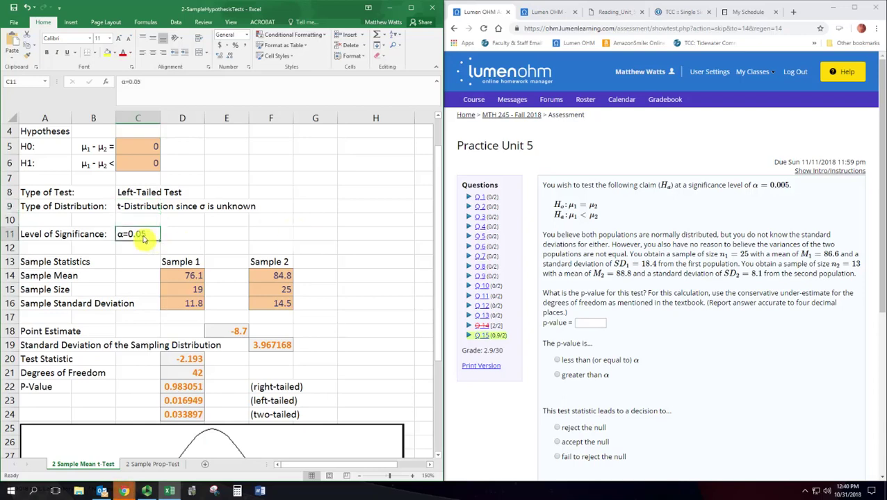
double_click(141, 234)
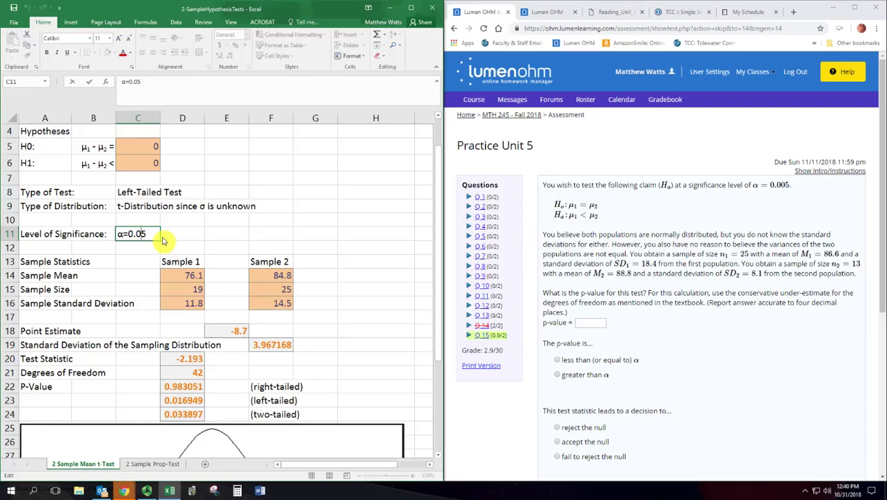
type("0")
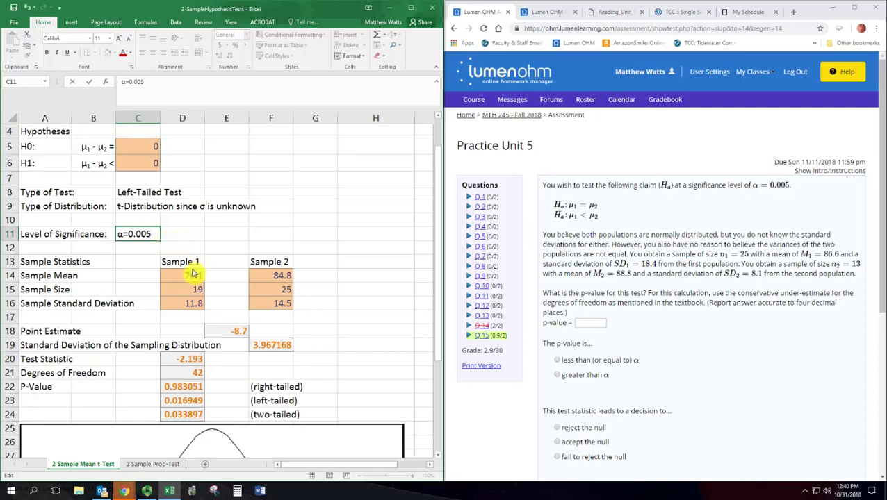
- Set the Sample 1 mean in D14 to 86.6, matching M1 in the practice question
left_click(191, 277)
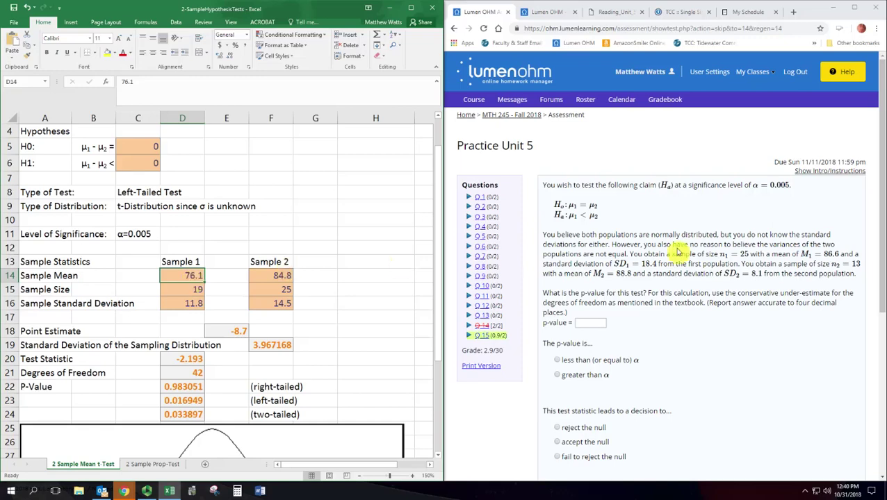
double_click(199, 278)
key("BackSpace")
key("BackSpace")
key("BackSpace")
key("BackSpace")
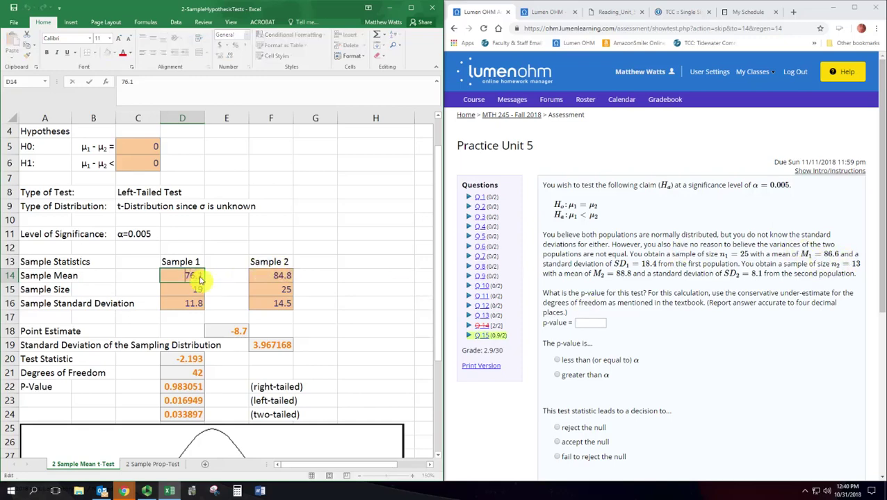
type("86.6")
key("Return")
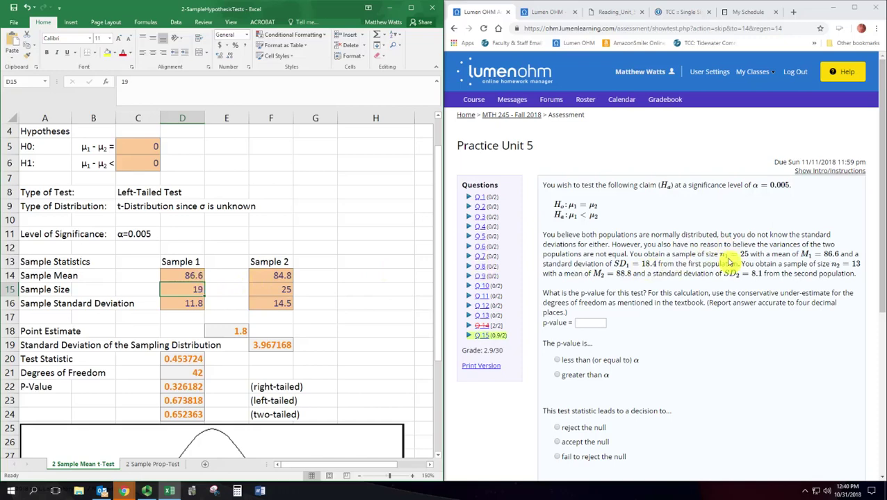
- Enter 25 as the Sample 1 size and 18.4 as the Sample 1 standard deviation
type("25")
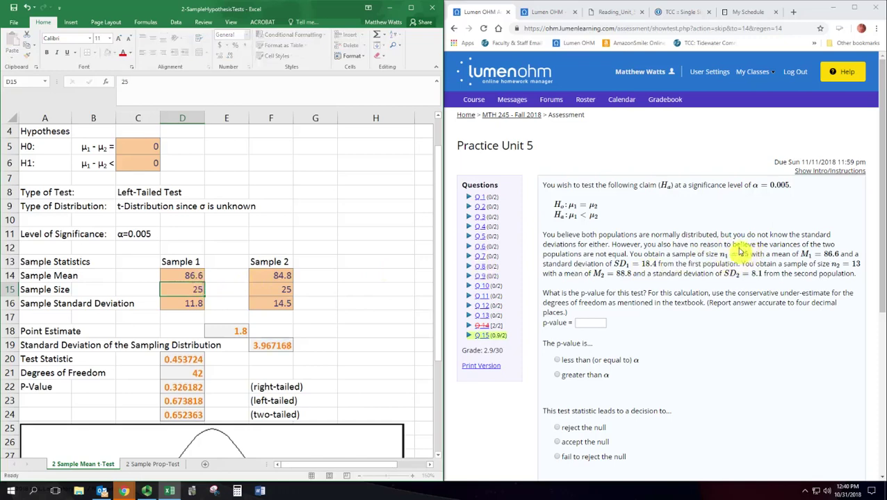
key("Return")
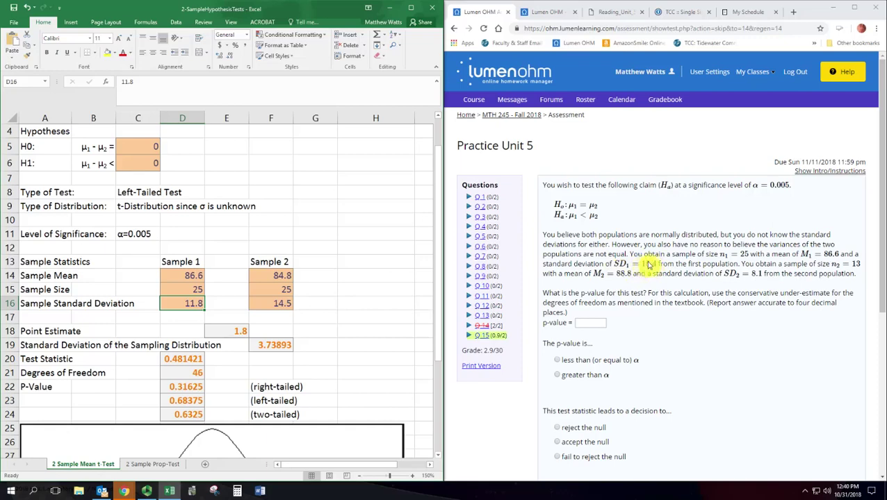
type("18.4")
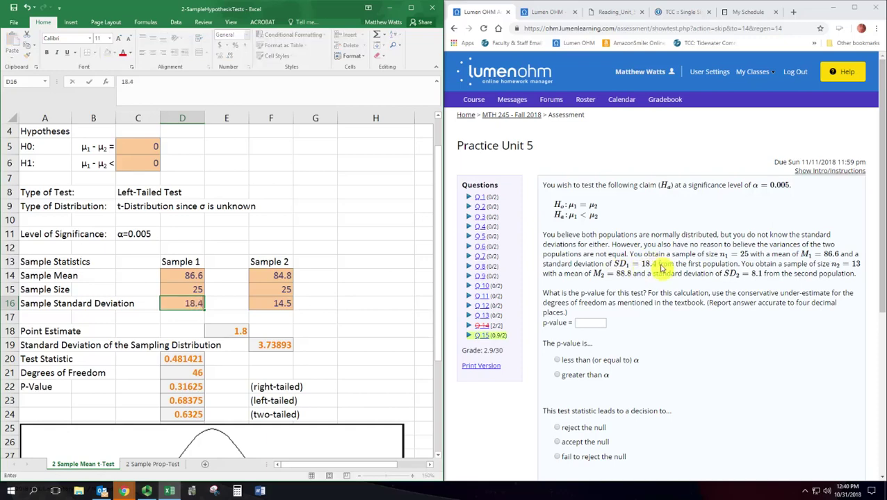
key("Return")
- Set the Sample 2 size in F15 to 13
key("Right")
key("Right")
key("Up")
key("Up")
key("Up")
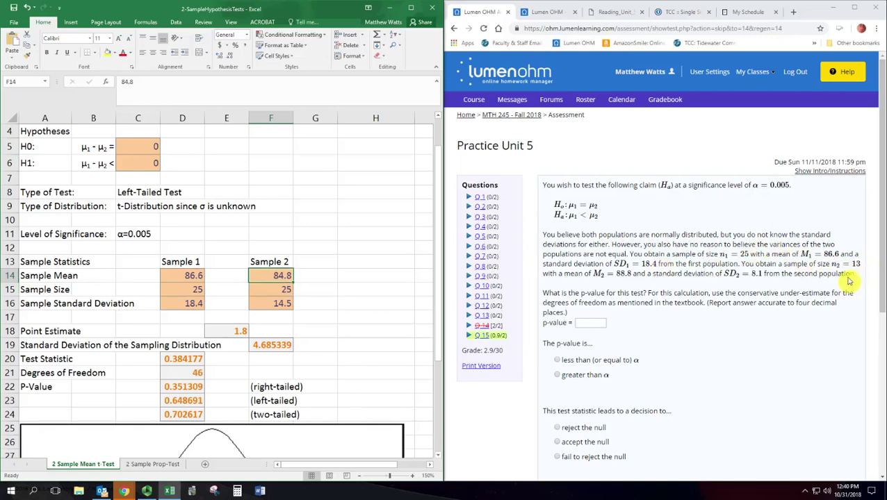
key("Down")
type("13")
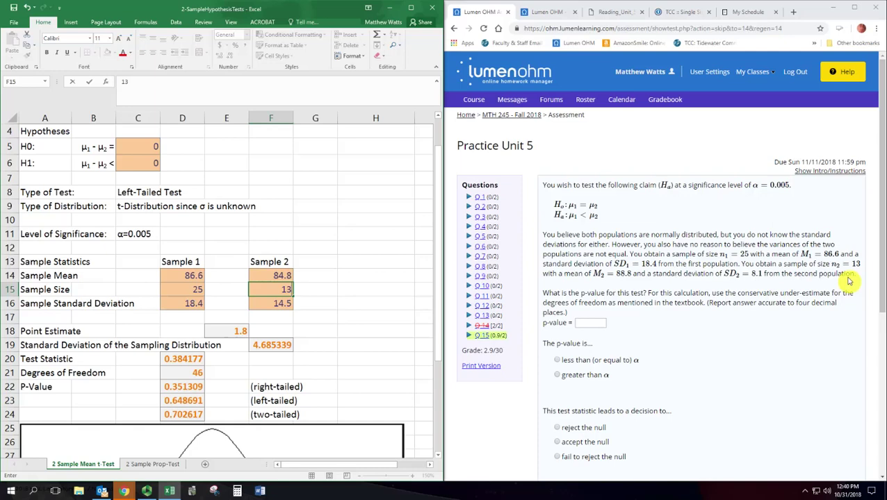
key("Return")
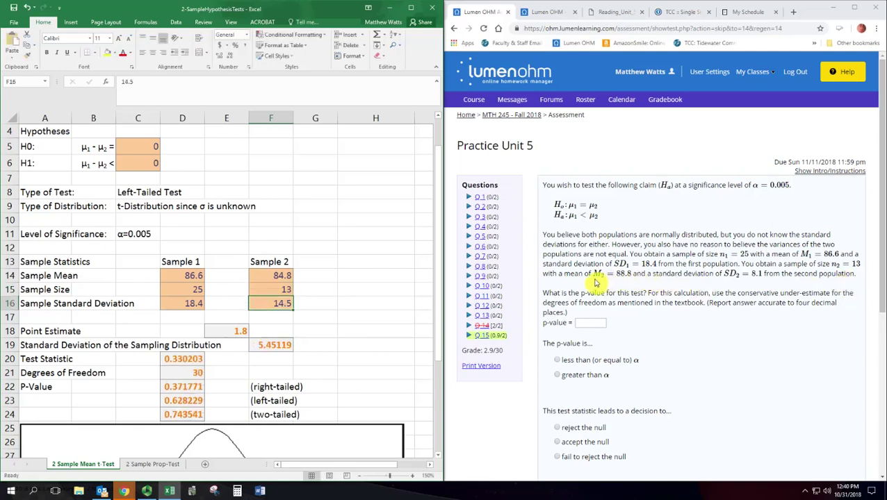
- Set the Sample 2 mean to 88.8 and the Sample 2 standard deviation to 8.1
key("Up")
key("Up")
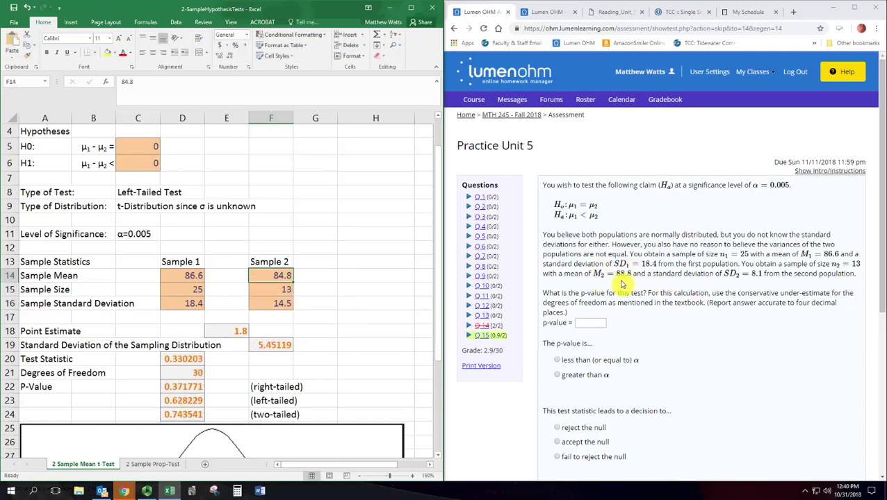
type("88.8")
key("Return")
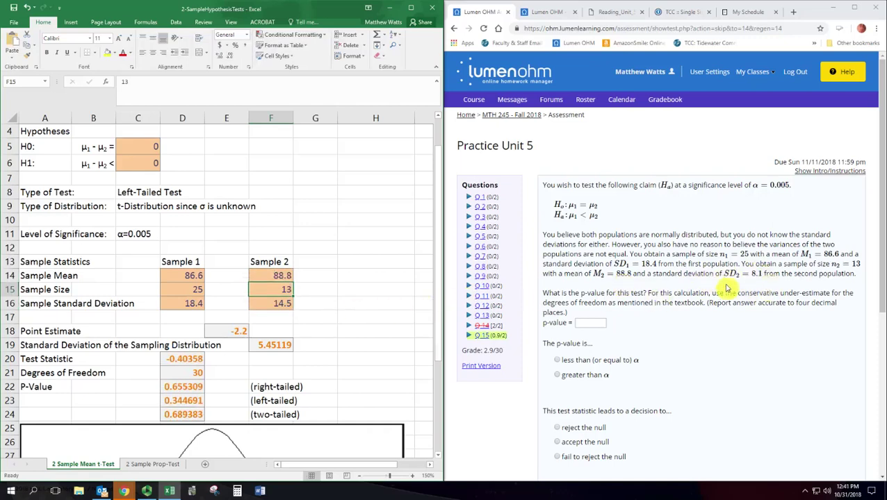
key("Return")
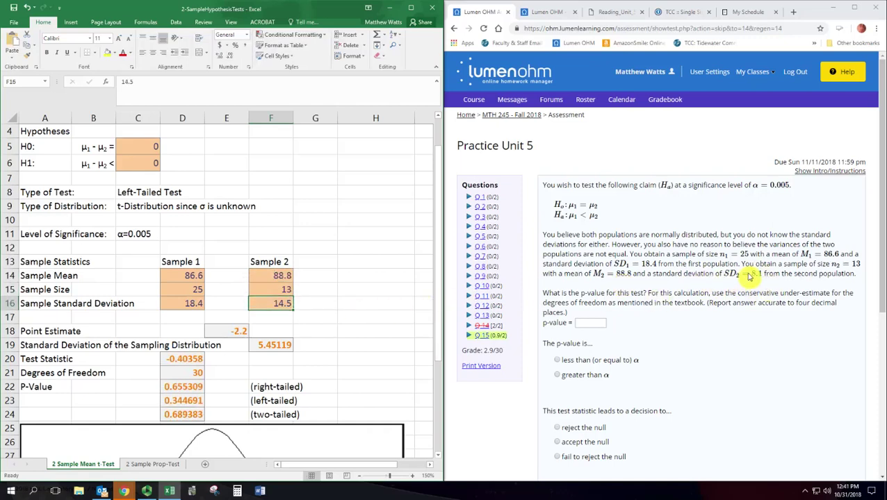
type("8.1")
key("Return")
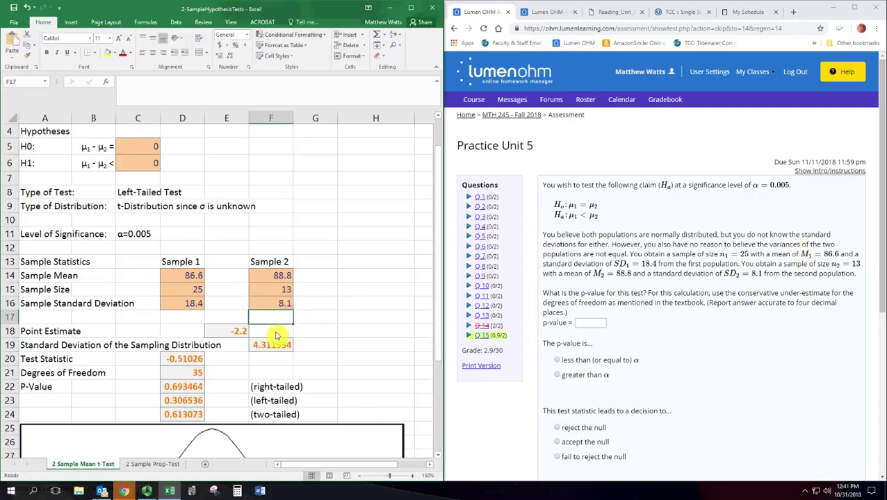
- Inspect the point estimate formula in E18 and leave it as it is
left_click(237, 333)
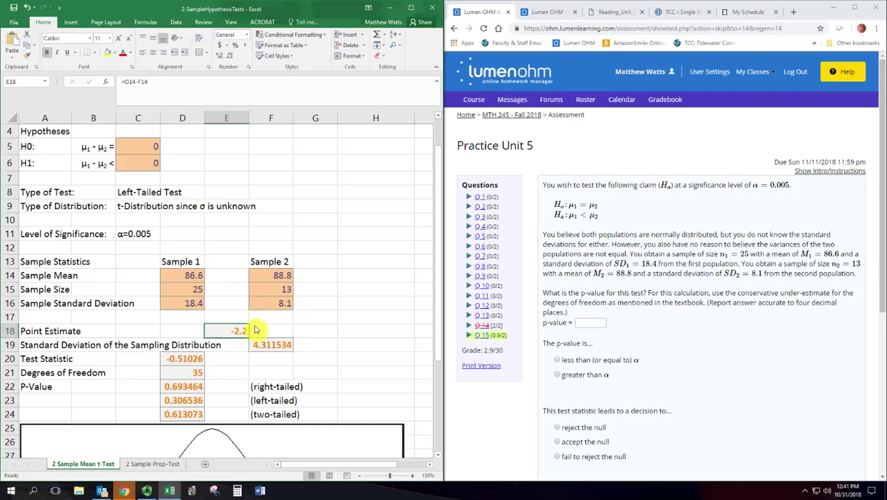
double_click(219, 332)
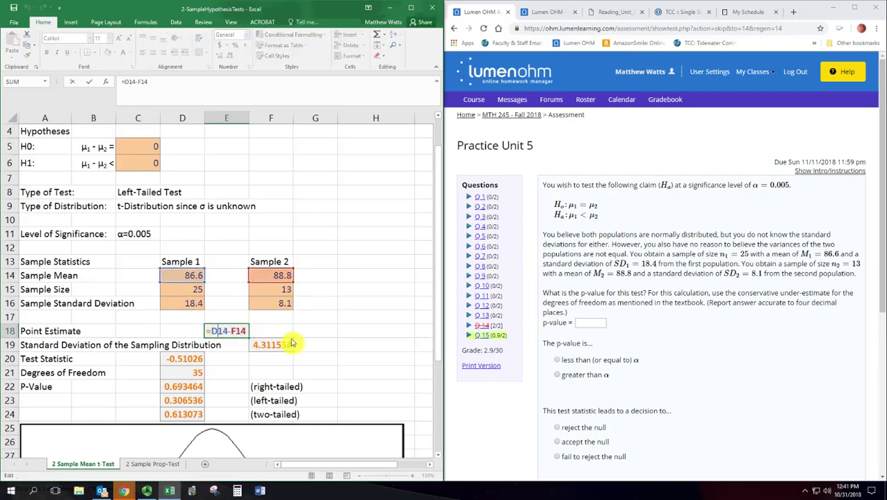
key("Return")
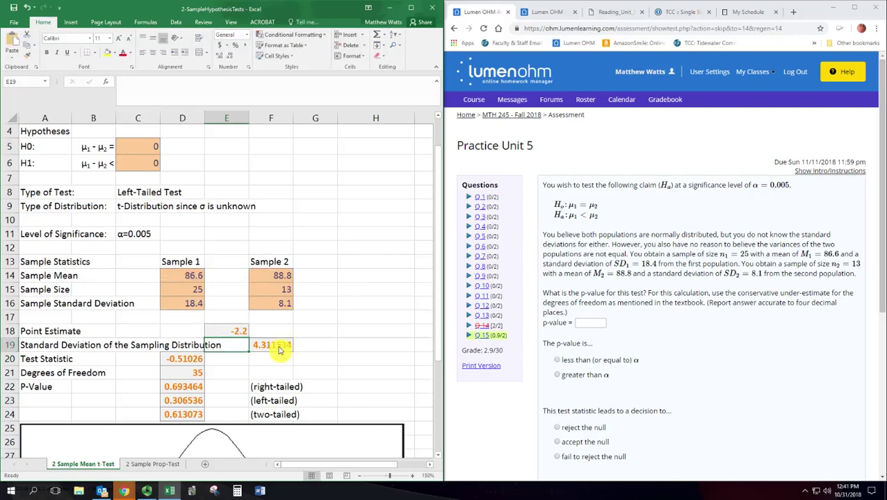
- Compare the sampling distribution's standard deviation formula in F19 with the standard error formula in Reading_Unit_5.pdf, keeping the expiring Oracle session active
left_click(279, 351)
double_click(279, 351)
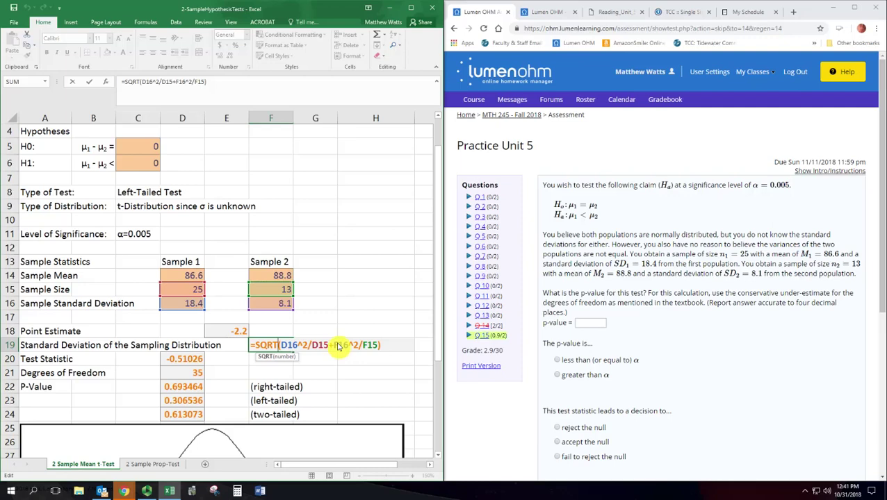
left_click(618, 13)
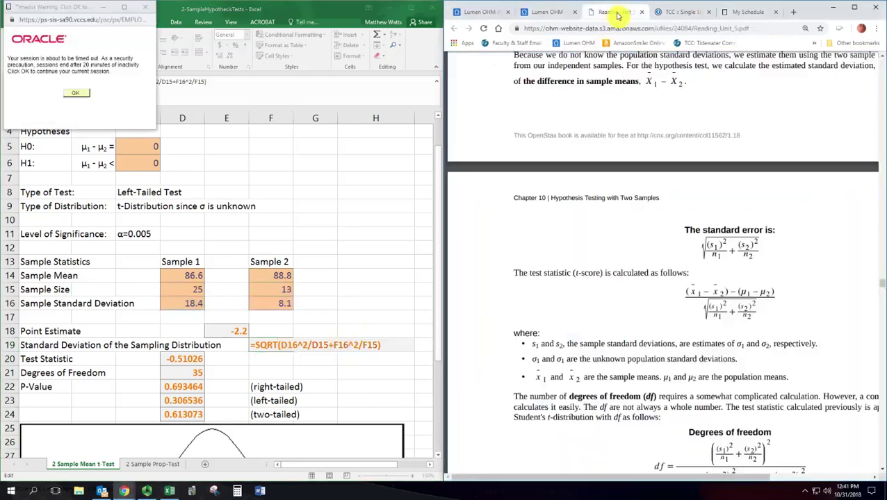
left_click(76, 93)
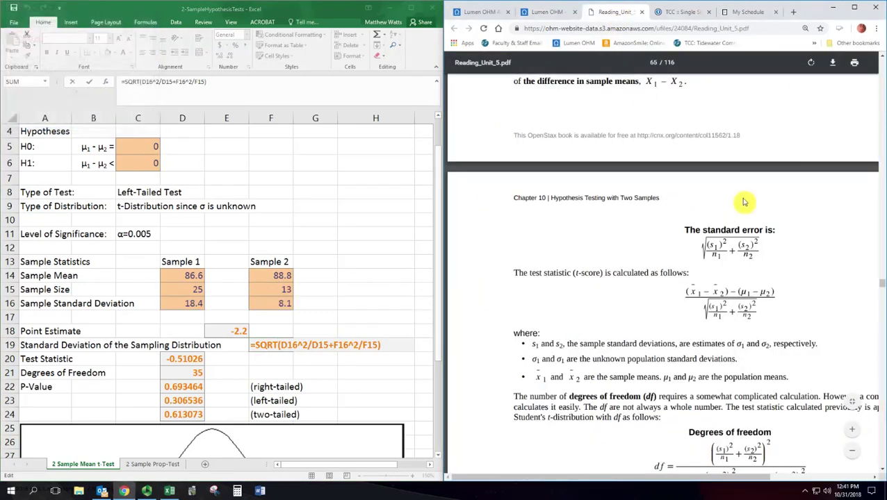
left_click(276, 350)
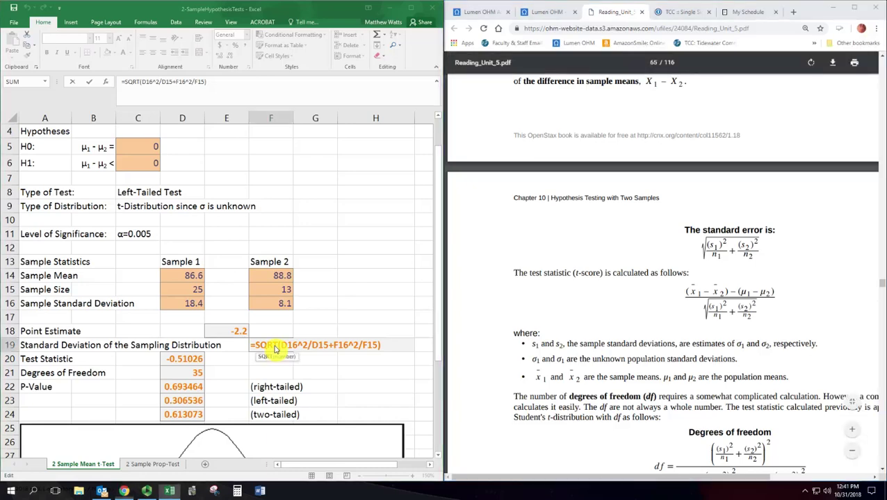
key("Return")
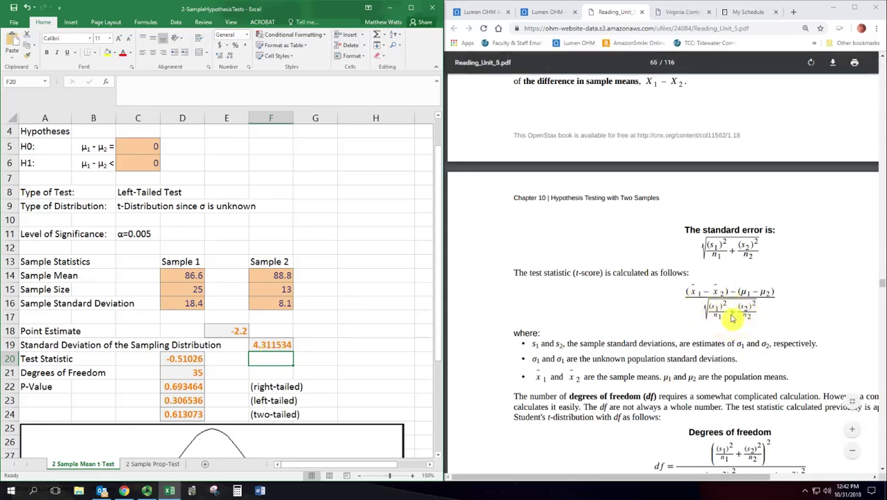
- Inspect the test statistic formula in D20 against the textbook's t-score formula
left_click(184, 360)
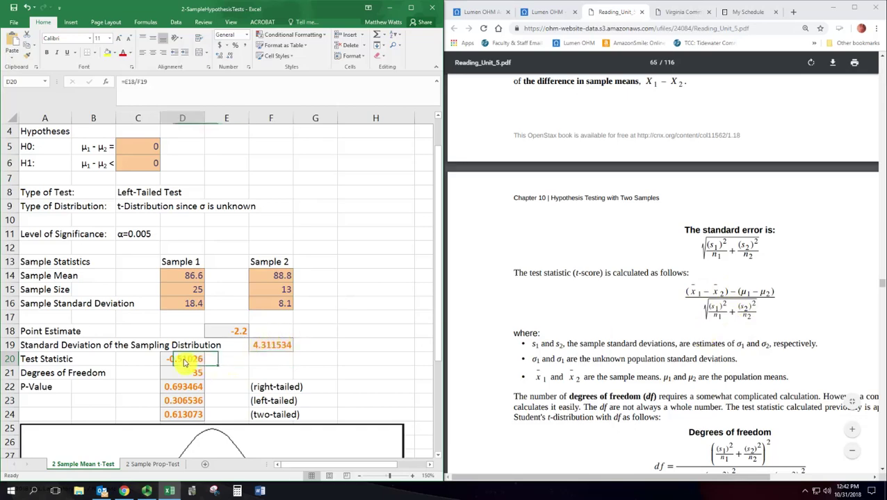
double_click(184, 361)
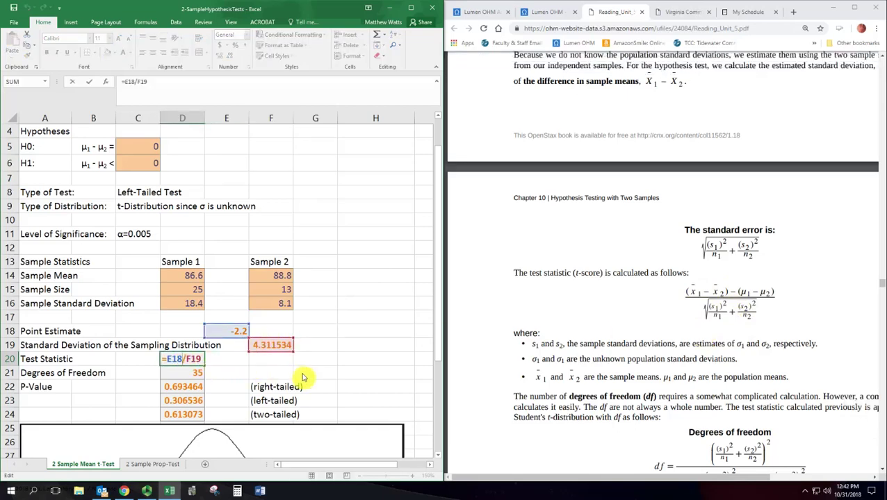
key("Return")
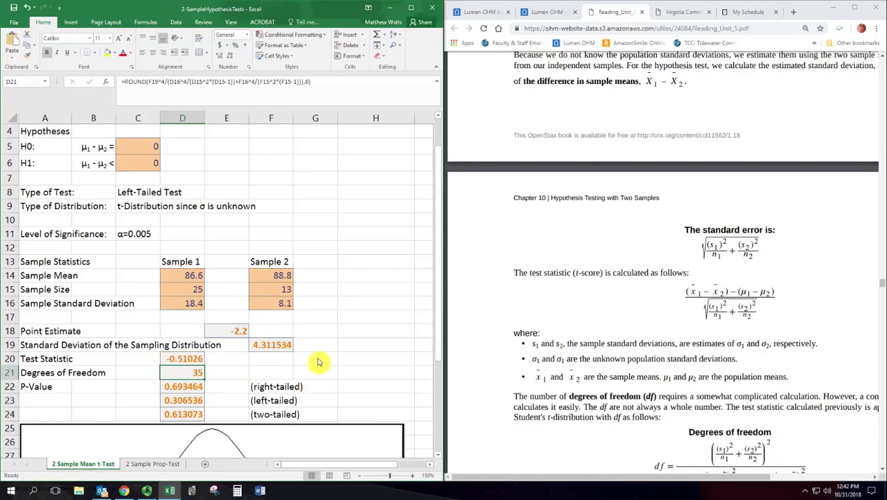
- Compare the textbook's degrees of freedom formula with the one in D21, maximizing the workbook window to read it in full
left_click(644, 346)
scroll(640, 341, "down", 3)
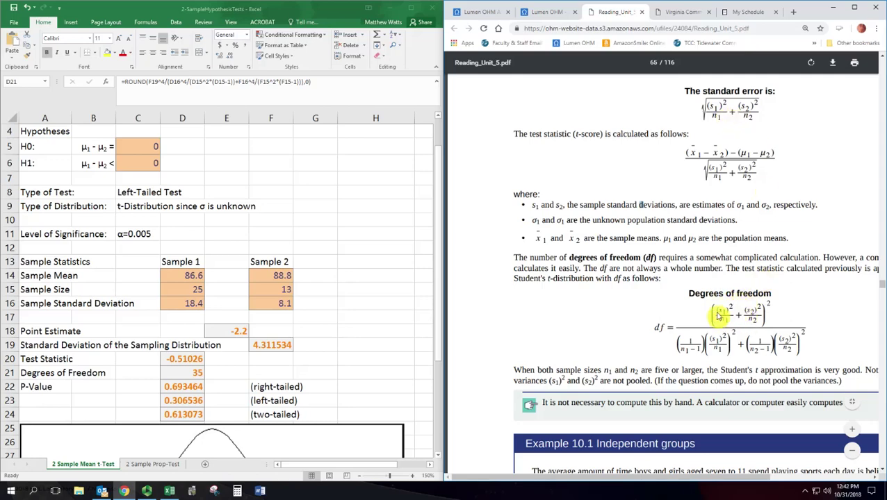
left_click(185, 376)
double_click(186, 376)
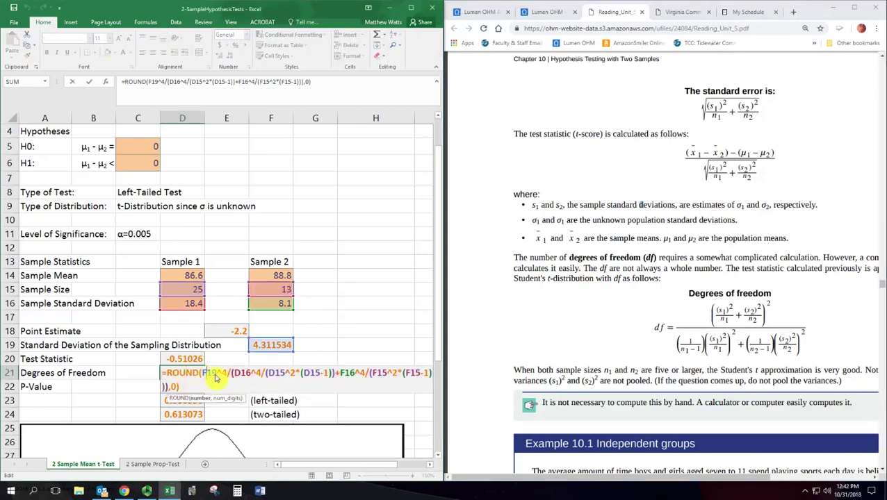
left_click_drag(202, 374, 215, 378)
left_click(234, 374)
left_click(411, 10)
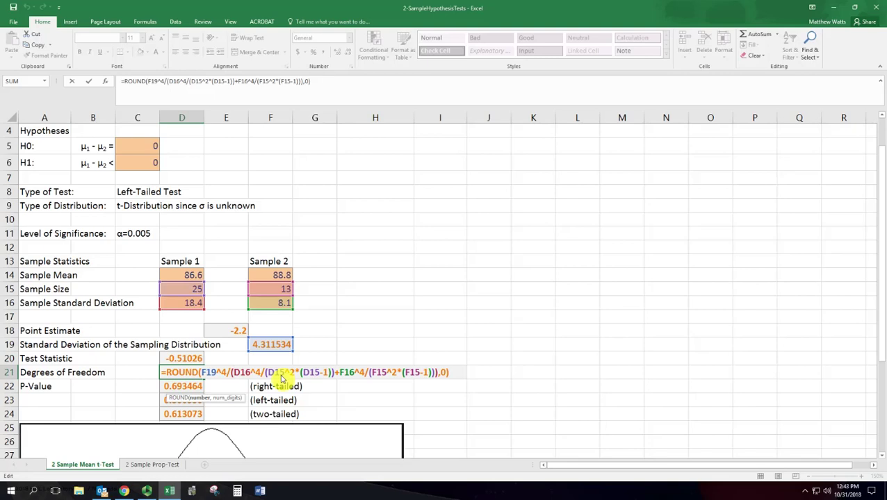
key("Return")
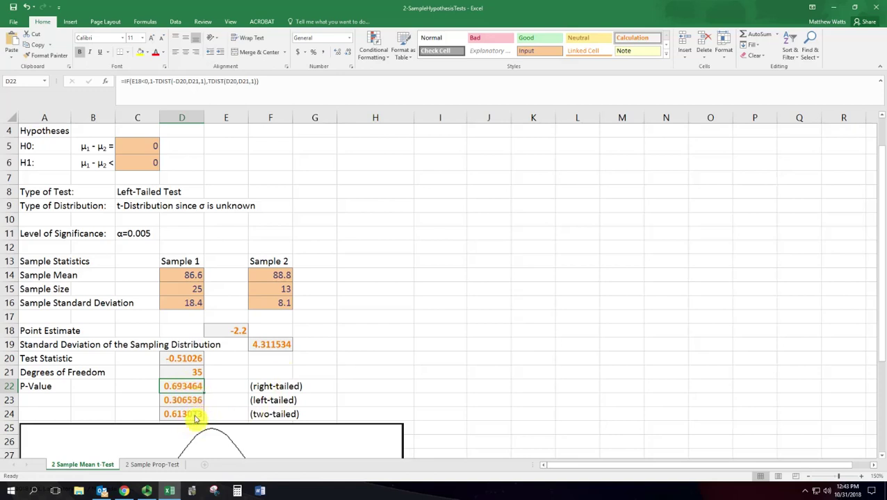
- Inspect the right-tailed, left-tailed and two-tailed p-value formulas in D22, D23 and D24, leaving them as they are
double_click(188, 387)
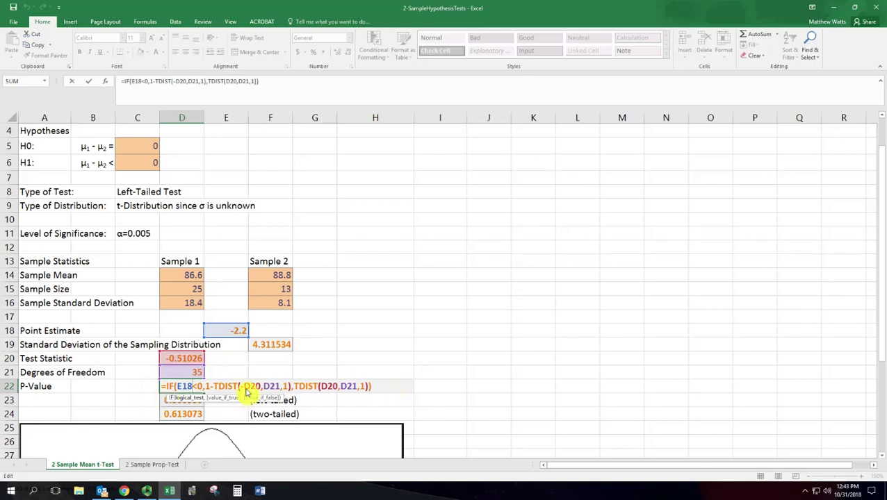
left_click(293, 386)
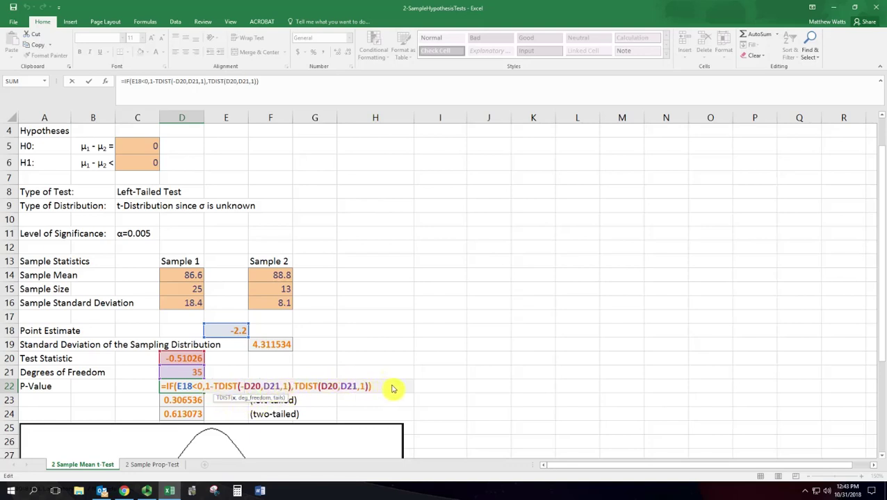
key("Return")
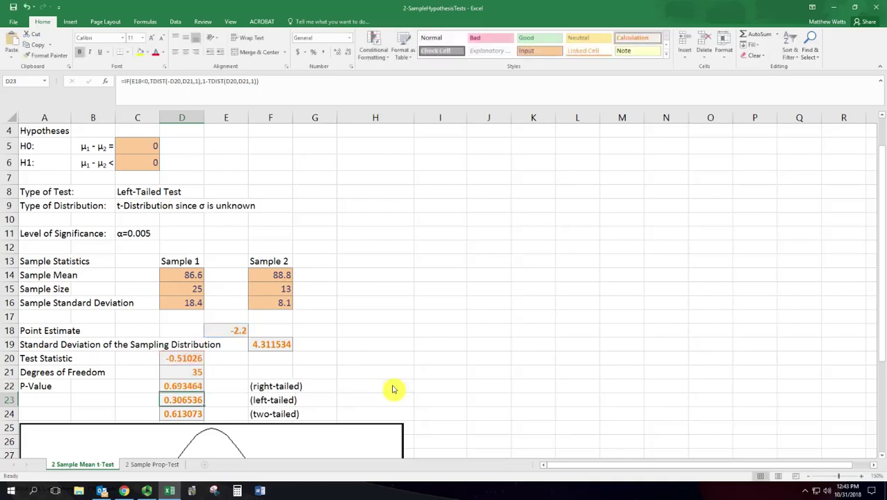
double_click(191, 401)
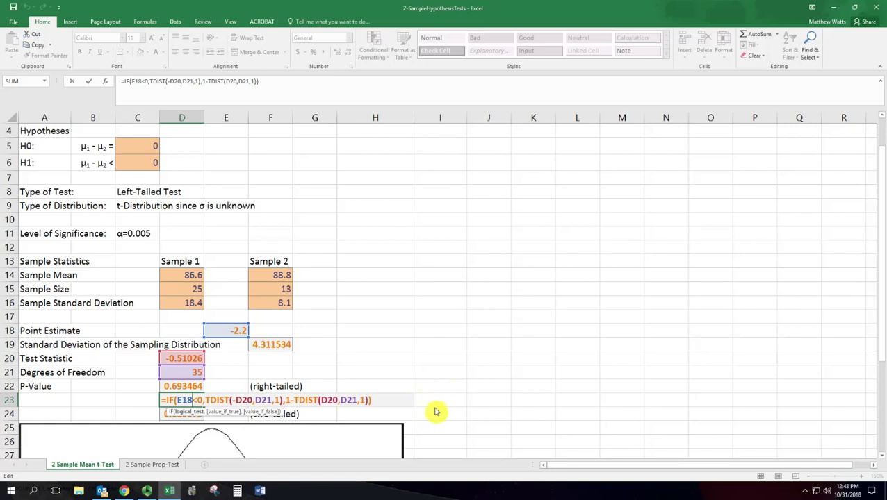
key("Return")
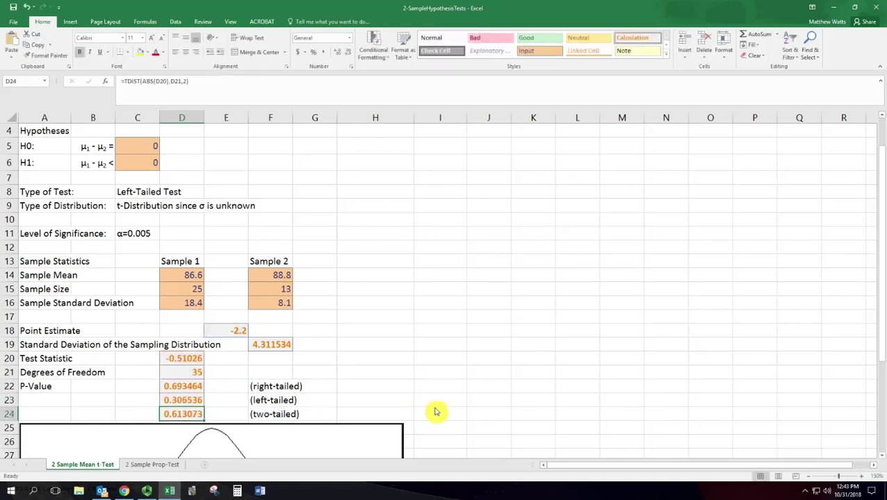
double_click(180, 415)
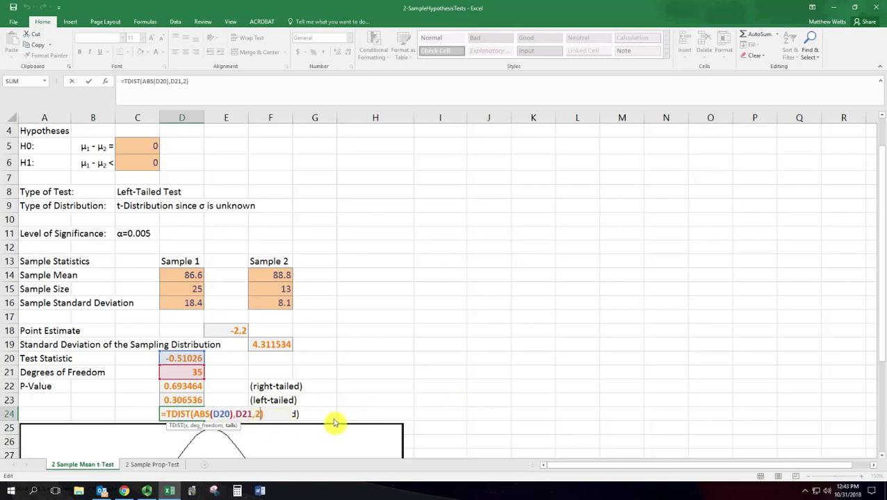
key("Return")
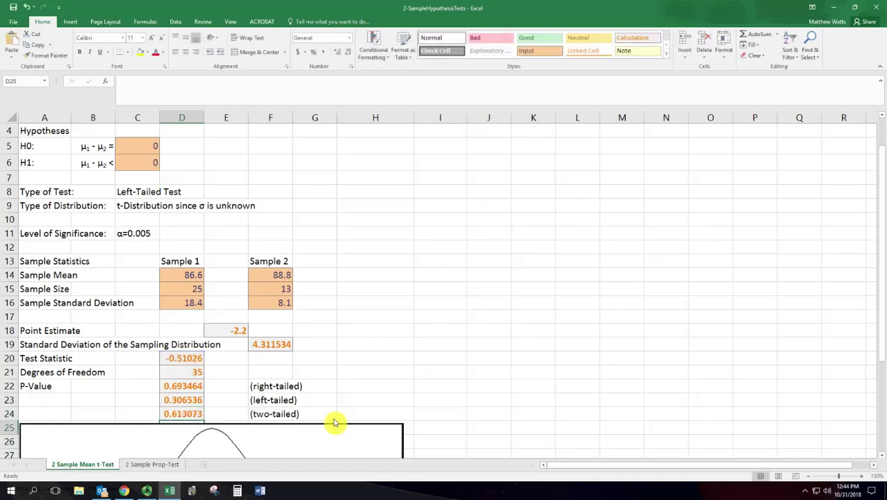
- Review the worksheet's existing graph and the left-tailed p-value cell, and open the t-distribution P-value graph generator linked on the Lumen OHM course page
scroll(312, 421, "down", 1)
scroll(312, 421, "down", 1)
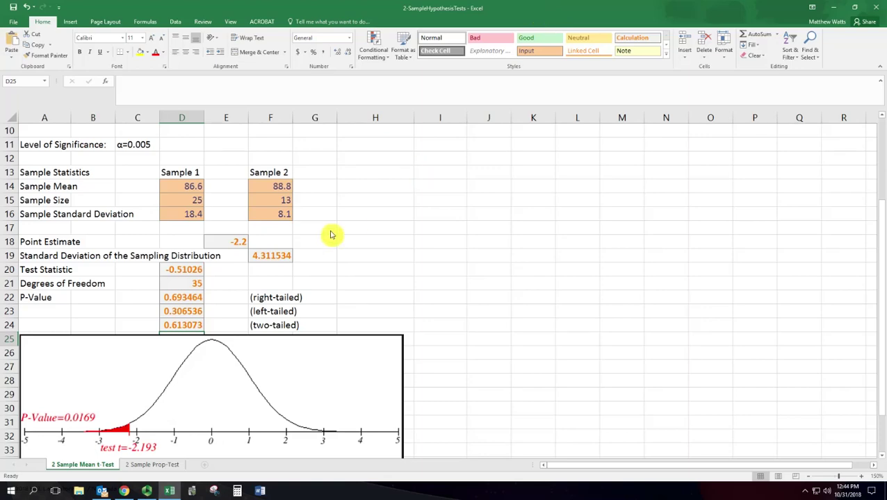
scroll(333, 234, "up", 3)
scroll(184, 431, "down", 1)
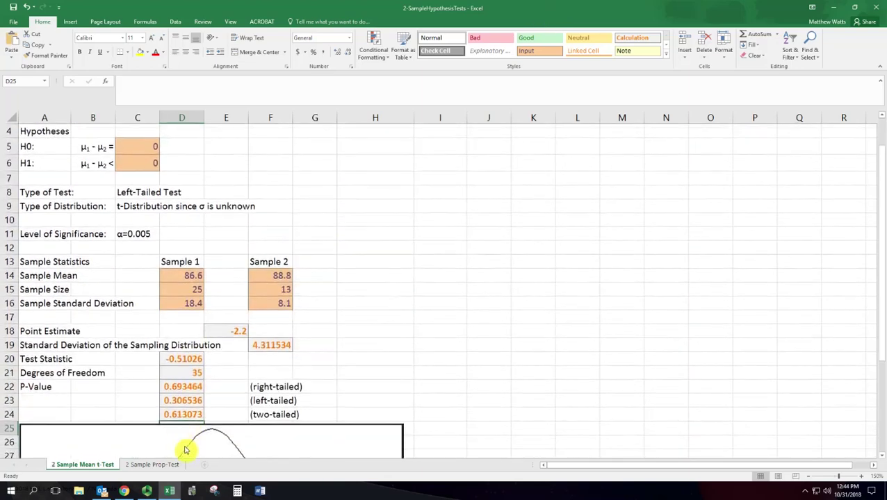
left_click(183, 402)
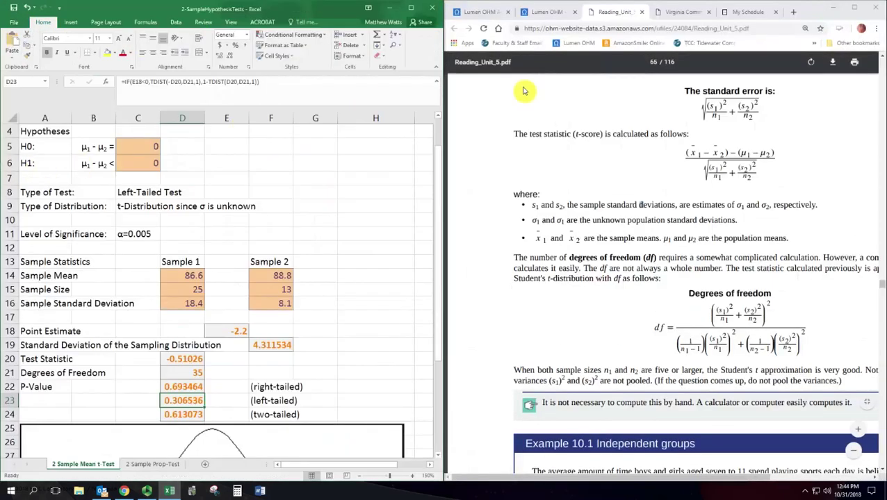
left_click(491, 13)
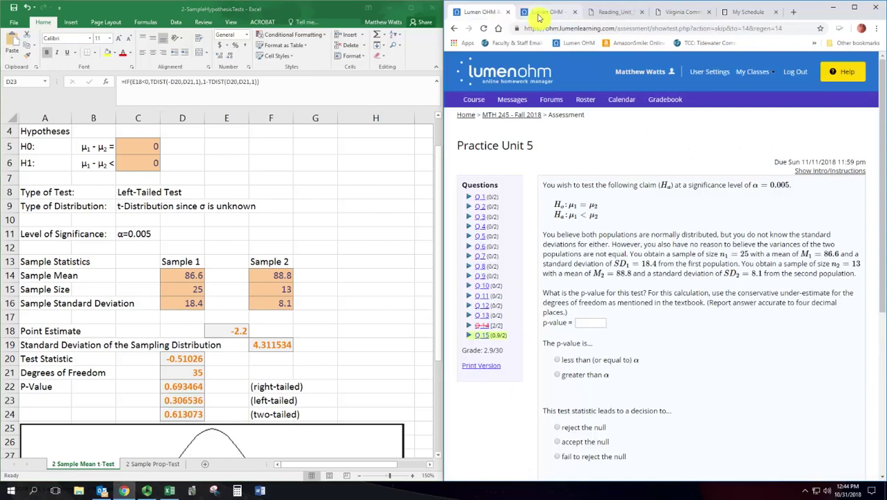
left_click(543, 13)
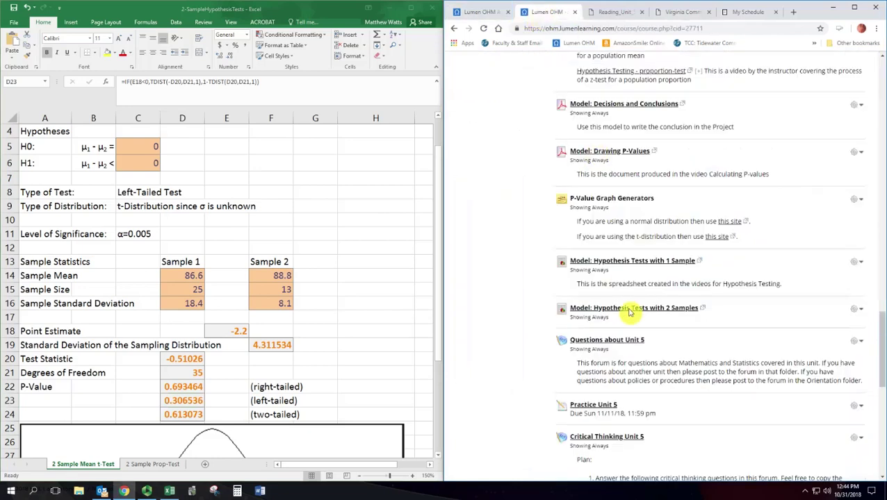
left_click(722, 239)
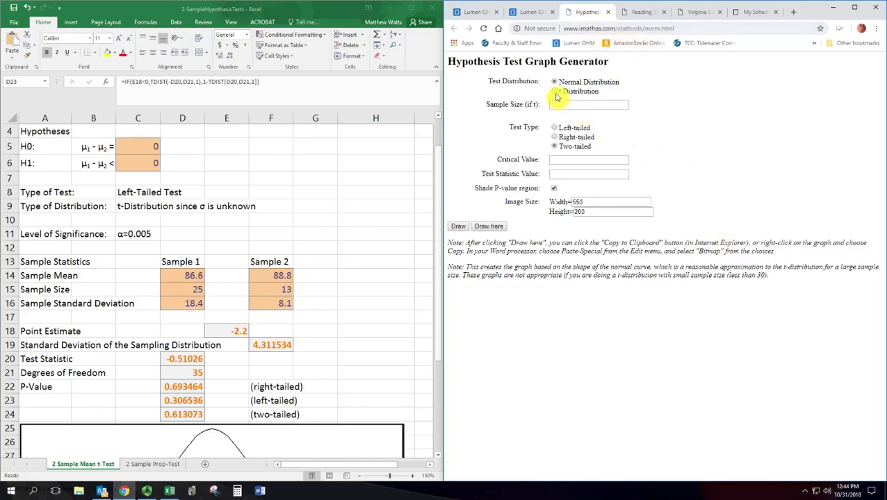
- Draw a left-tailed t Distribution graph with sample size 36, test statistic -0.51026 and the P-value region shaded
left_click(554, 93)
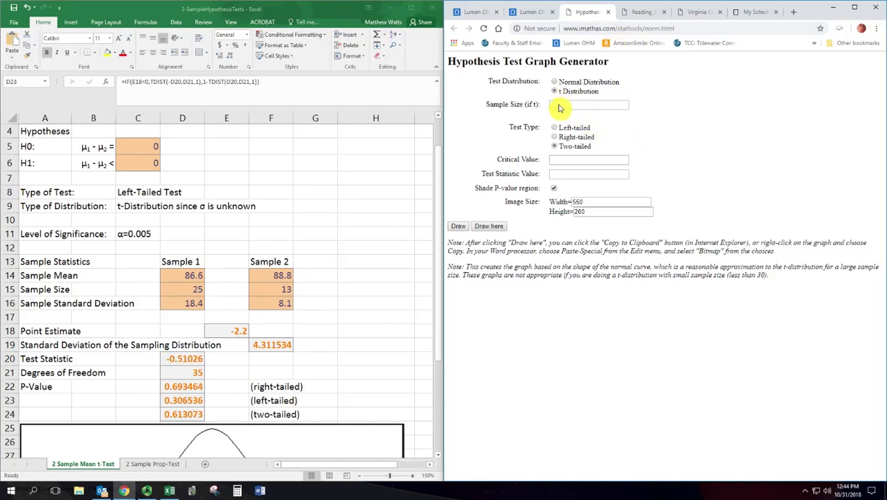
left_click(560, 107)
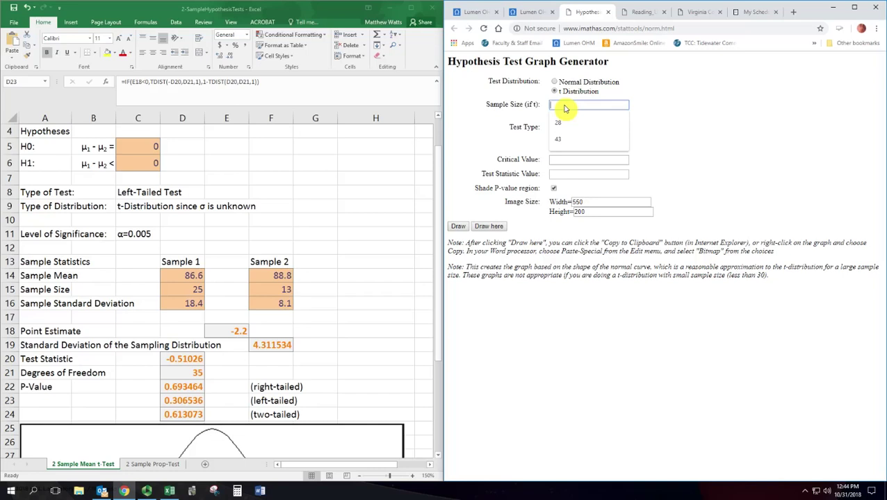
type("36")
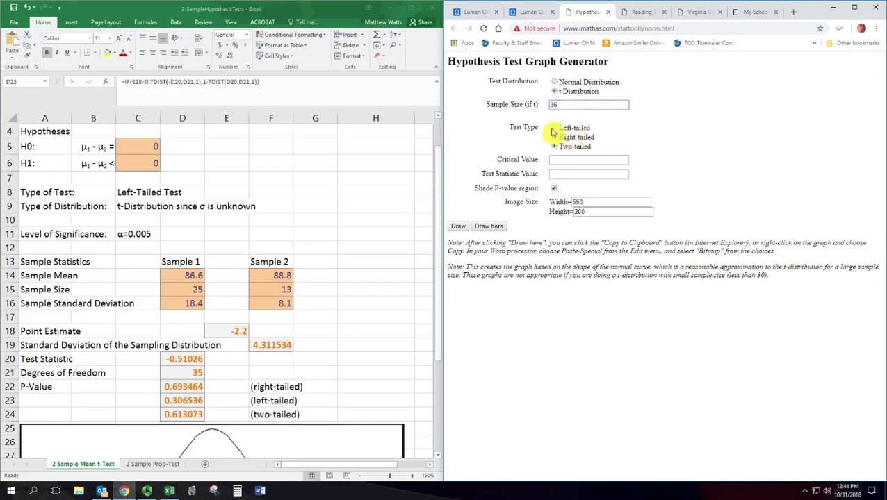
left_click(554, 128)
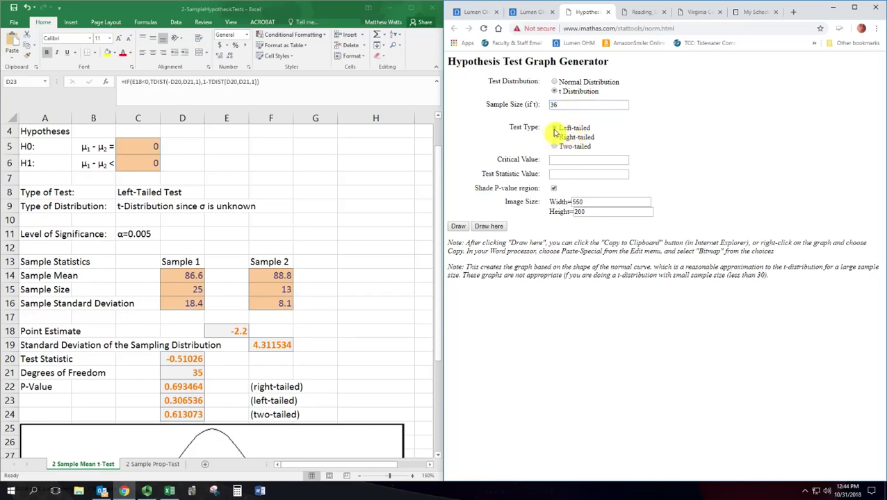
left_click(572, 176)
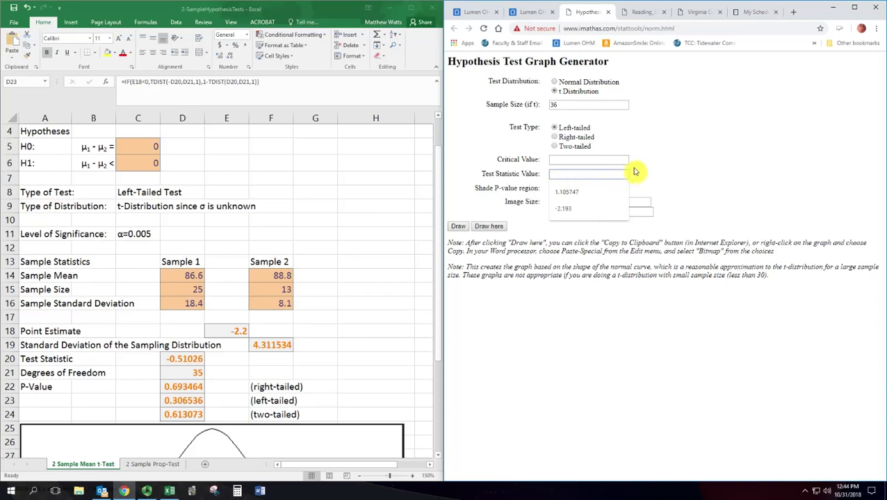
type("-0.")
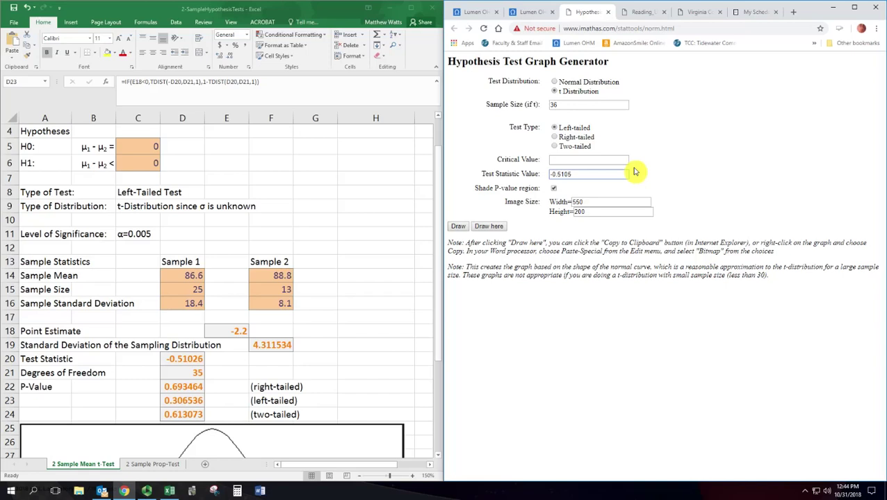
type("51026")
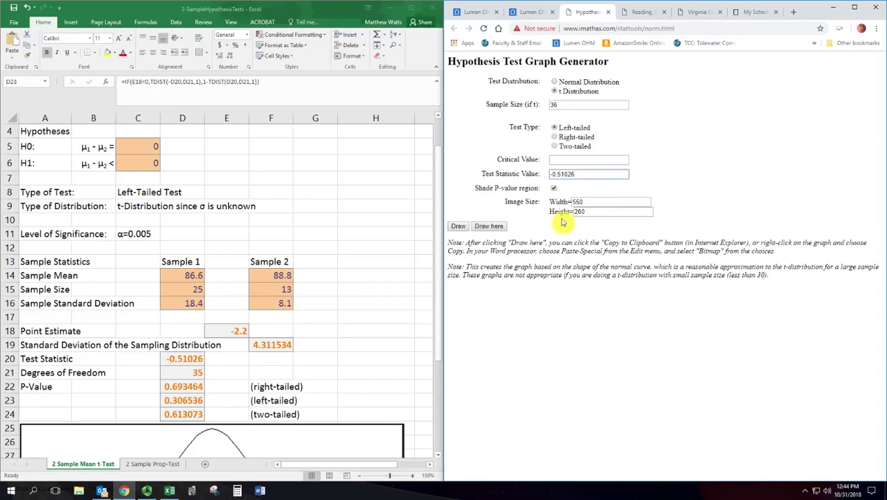
left_click(458, 227)
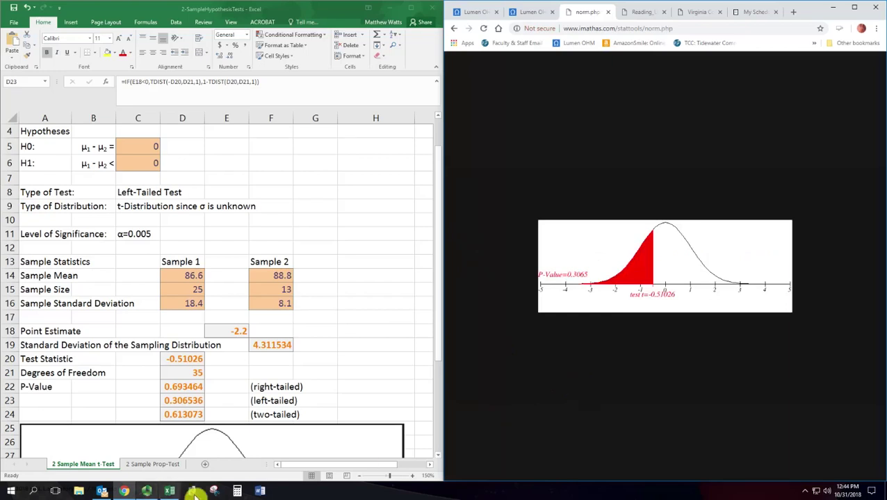
- Capture the whole generated P-value graph as a rectangular snip with Snipping Tool
left_click(214, 491)
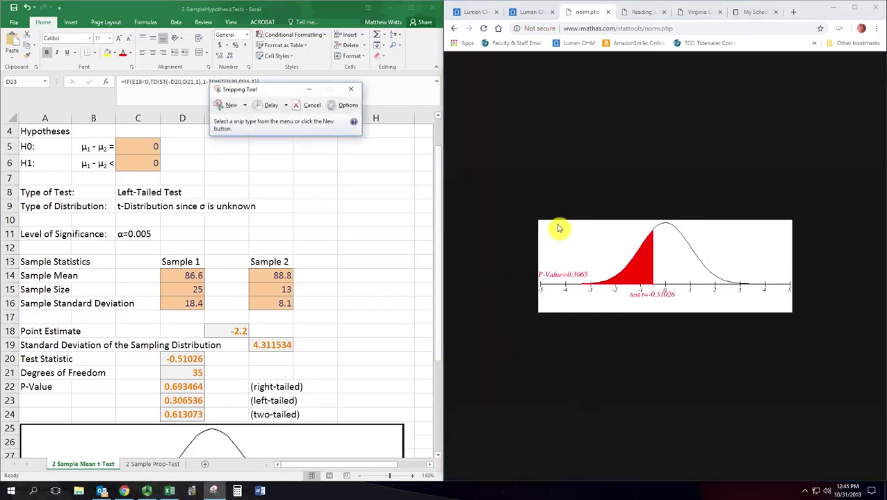
left_click(232, 105)
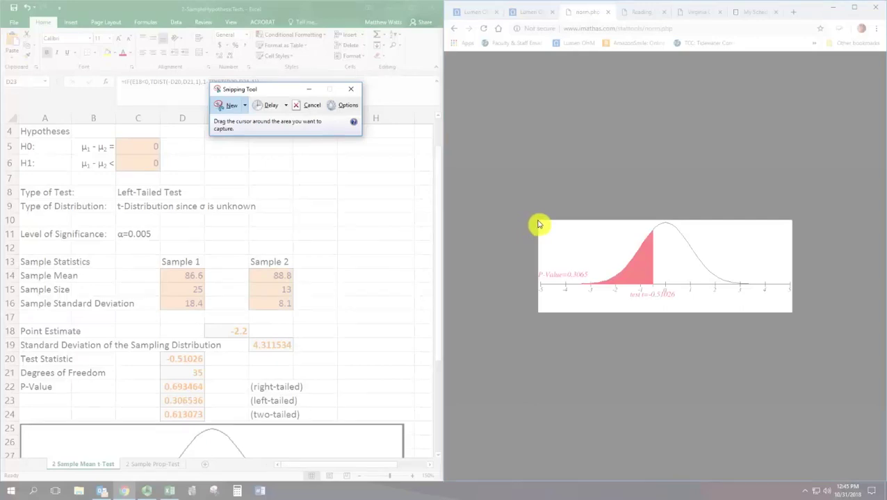
left_click_drag(538, 224, 794, 318)
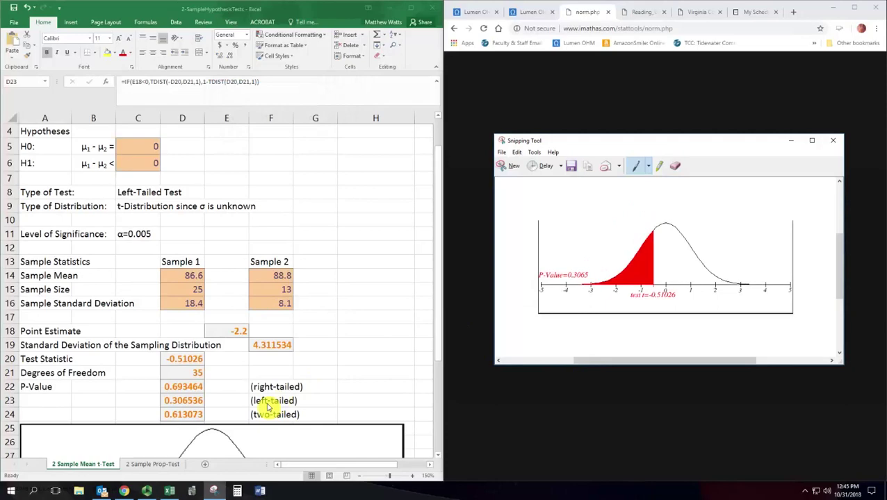
- Replace the old P-value graph in the Excel worksheet with the captured one, placing it between the p-values and the Decision row
scroll(333, 358, "down", 4)
left_click(327, 308)
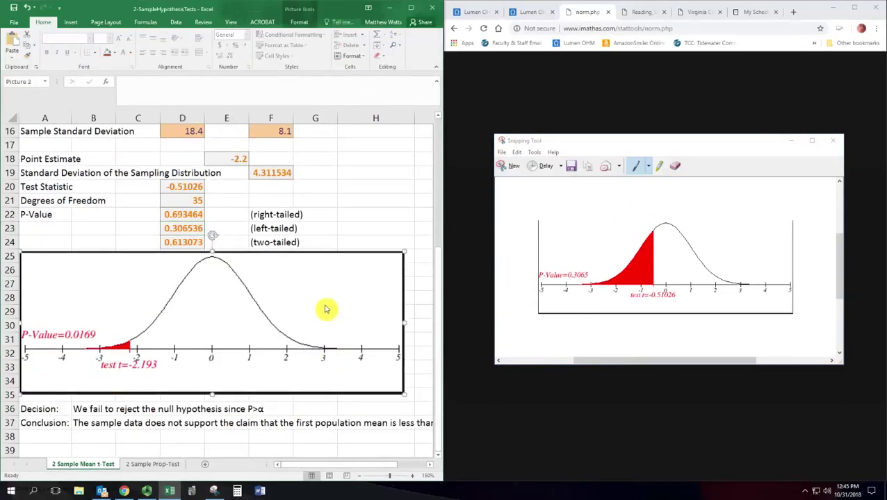
key("Delete")
key("ctrl+v")
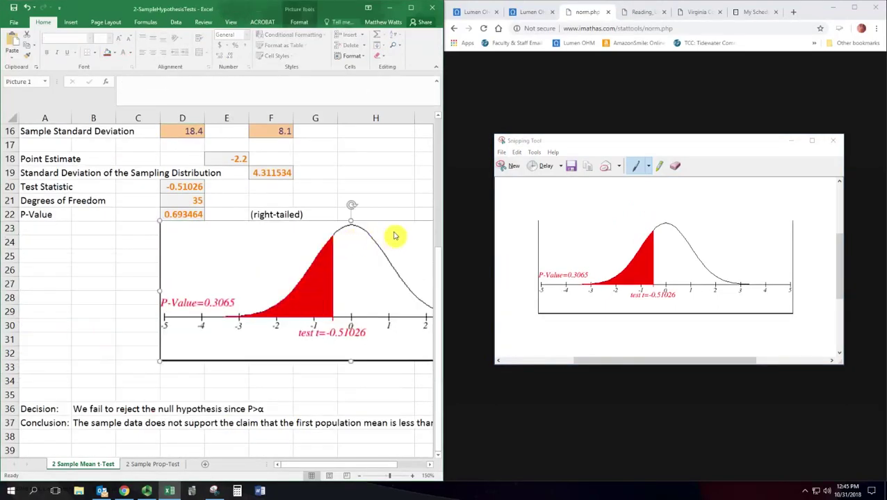
left_click_drag(393, 237, 257, 273)
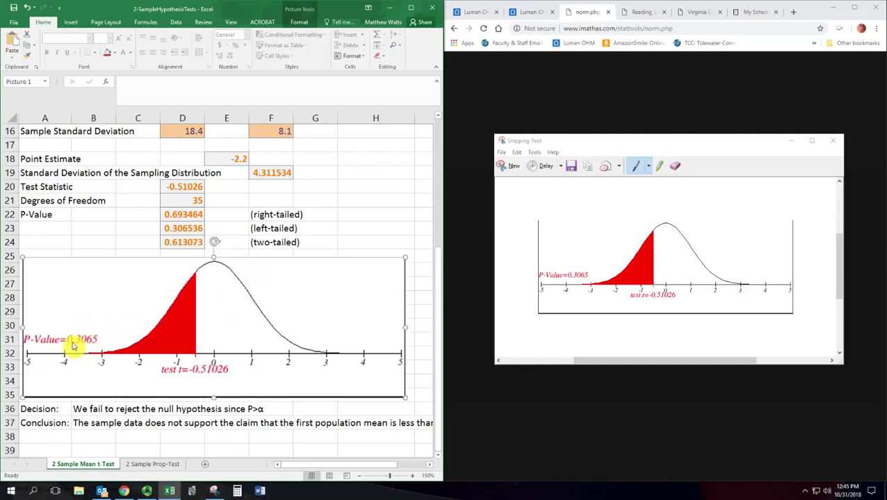
left_click(194, 233)
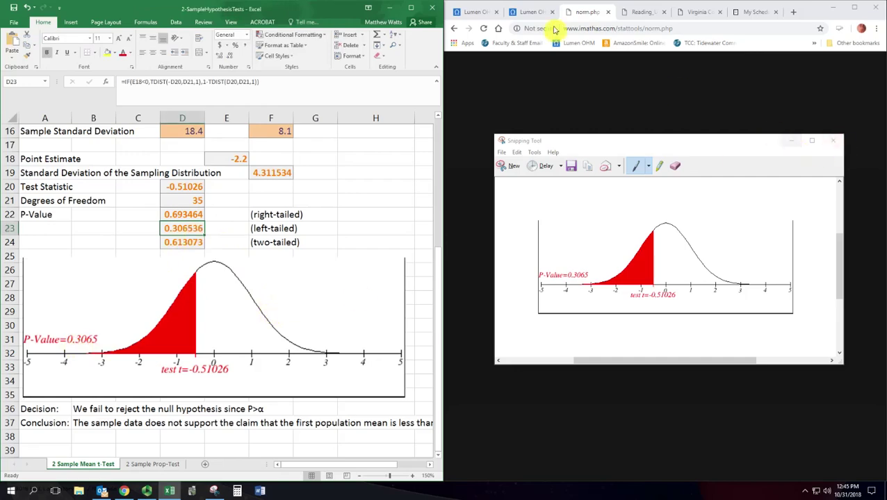
- Answer the Practice Unit 5 question with a p-value of 0.3065 and mark it as greater than α
left_click(528, 12)
left_click(489, 14)
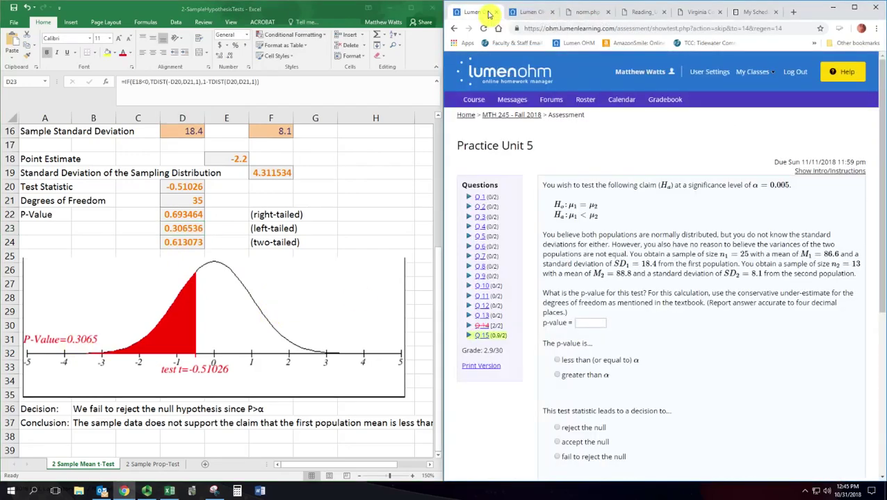
left_click(597, 323)
type("0")
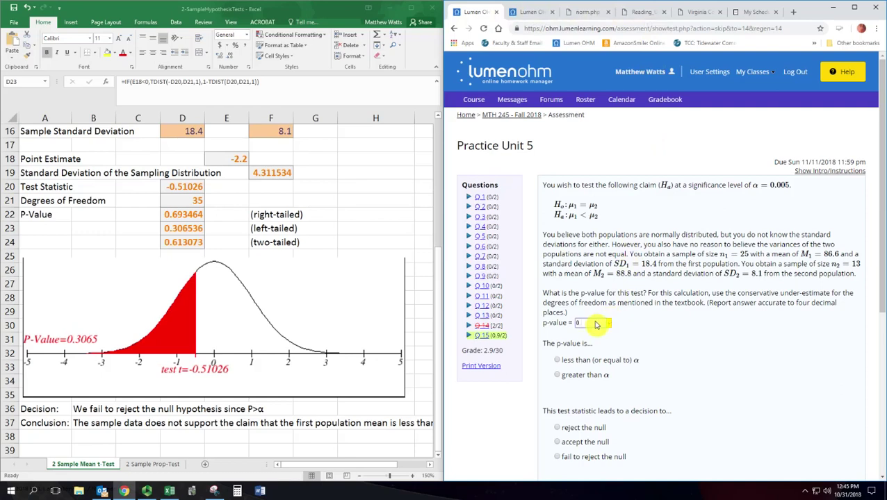
type(".3065")
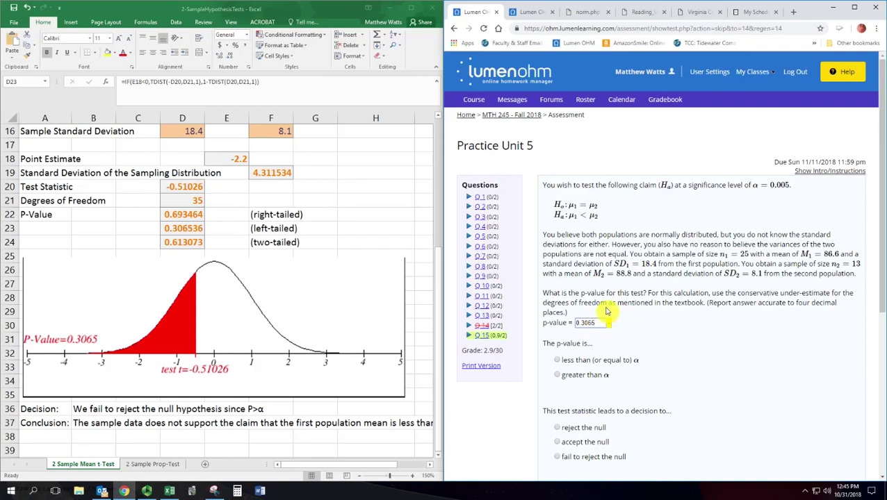
left_click(556, 375)
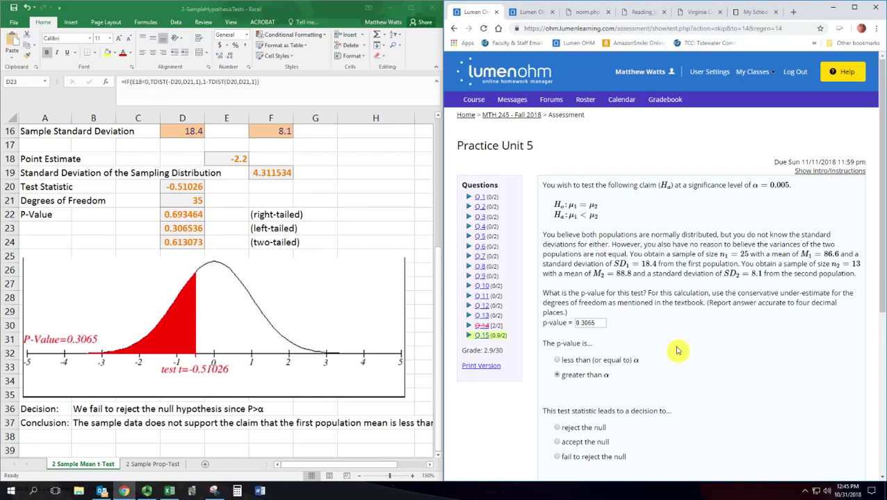
- Choose "fail to reject the null" as the test decision and review the entered p-value and the final conclusion options
scroll(678, 351, "down", 3)
left_click(556, 318)
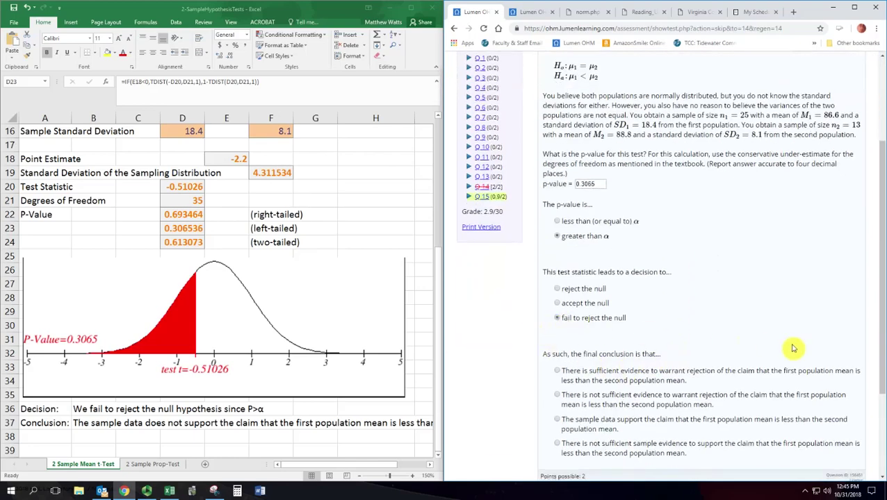
left_click(586, 185)
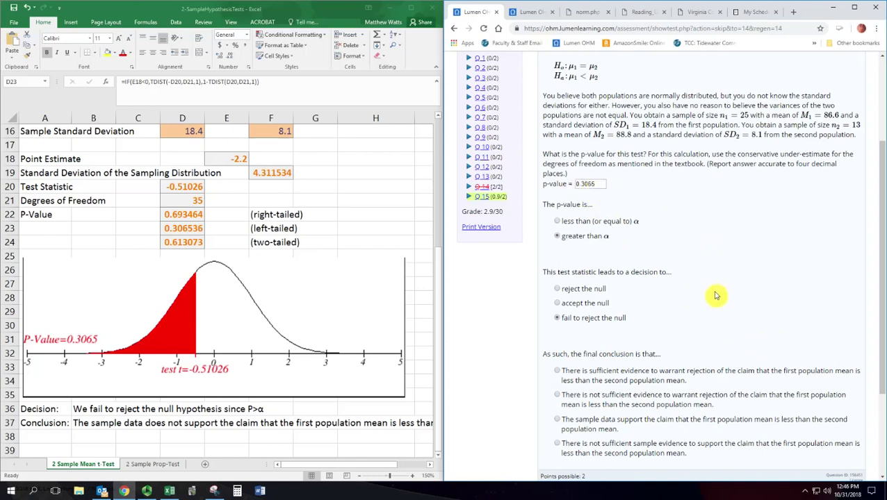
scroll(696, 295, "down", 2)
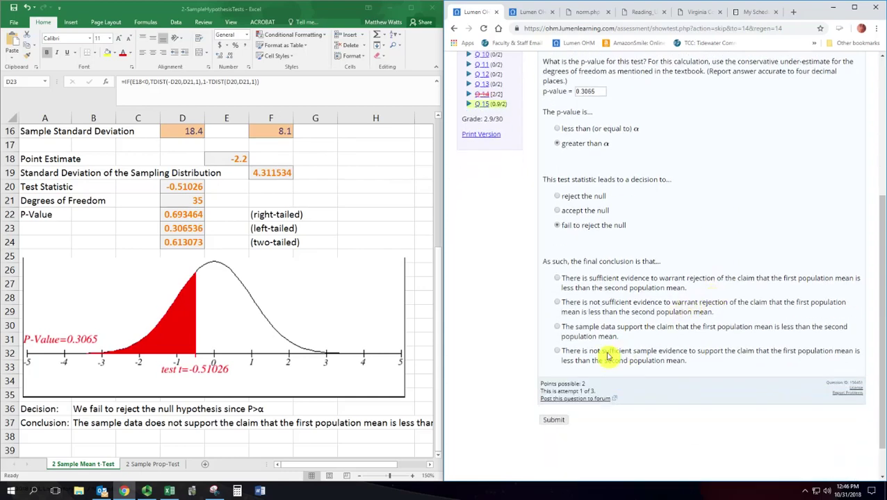
- Choose "There is not sufficient sample evidence to support the claim" as the final conclusion and check the worksheet's Decision and Conclusion texts
left_click(557, 353)
left_click(83, 411)
left_click(83, 411)
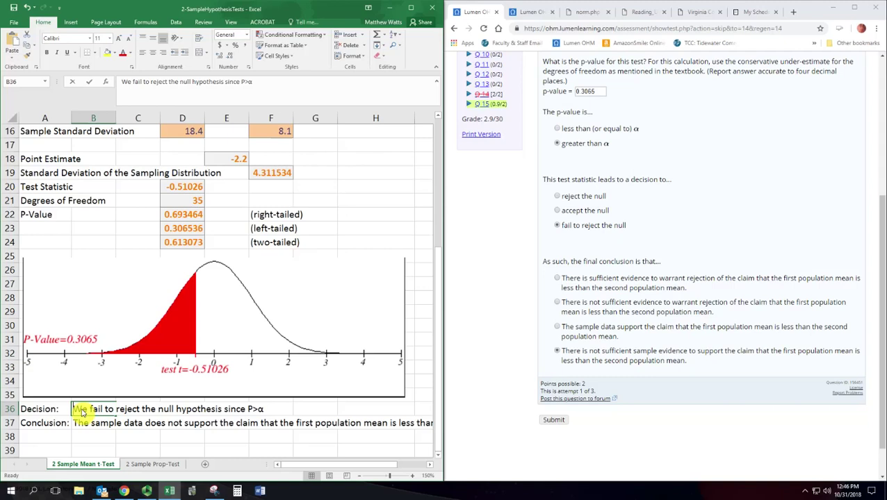
double_click(94, 413)
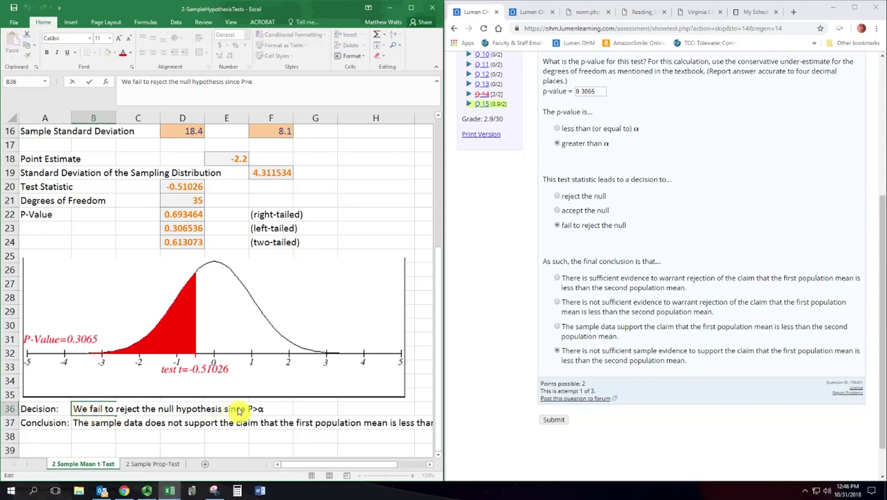
left_click(84, 428)
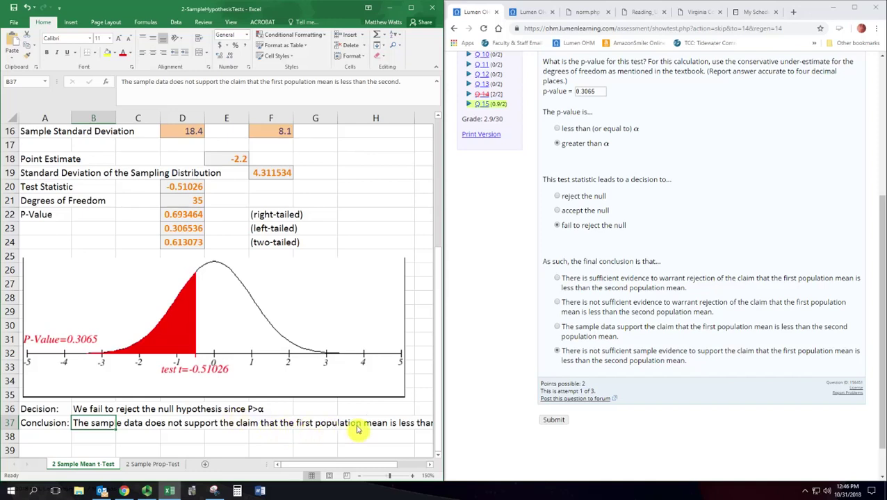
left_click_drag(367, 465, 300, 461)
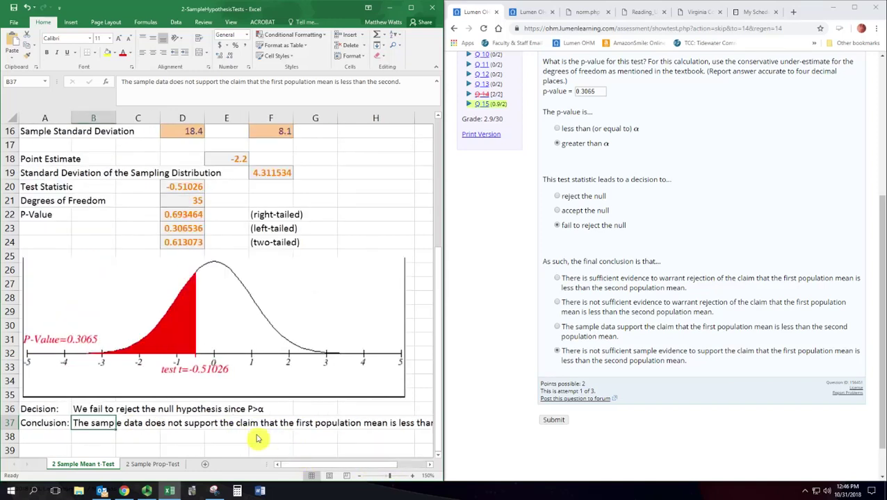
- Look over the completed worksheet from the test results to the Conclusion row and submit the answers to the practice question
left_click(201, 441)
scroll(205, 441, "up", 2)
scroll(208, 440, "down", 3)
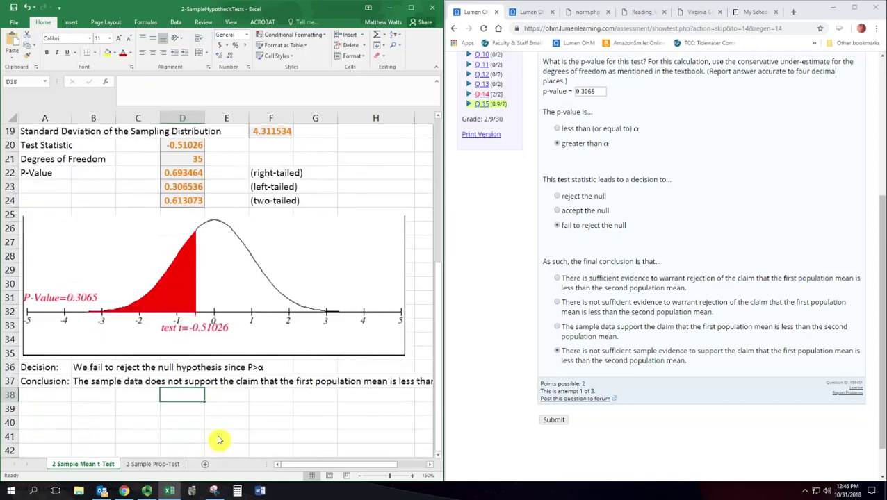
scroll(218, 440, "up", 1)
scroll(217, 440, "up", 1)
left_click(554, 420)
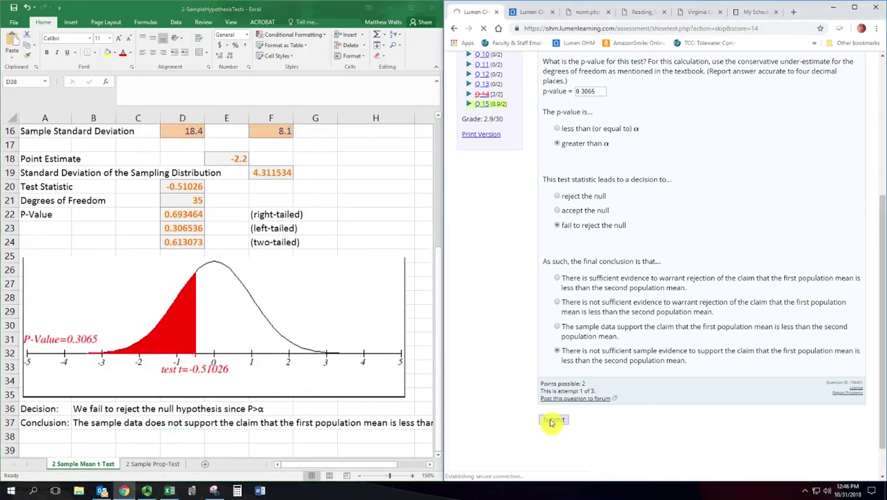